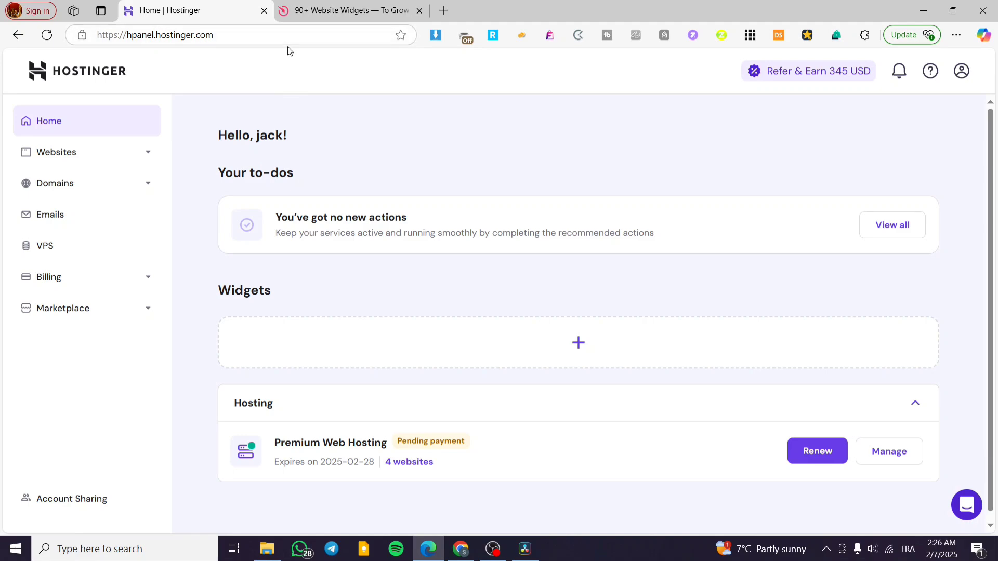
# Open the jacksclothing.xyz site for editing from the Hostinger websites list.
pyautogui.click(343, 11)
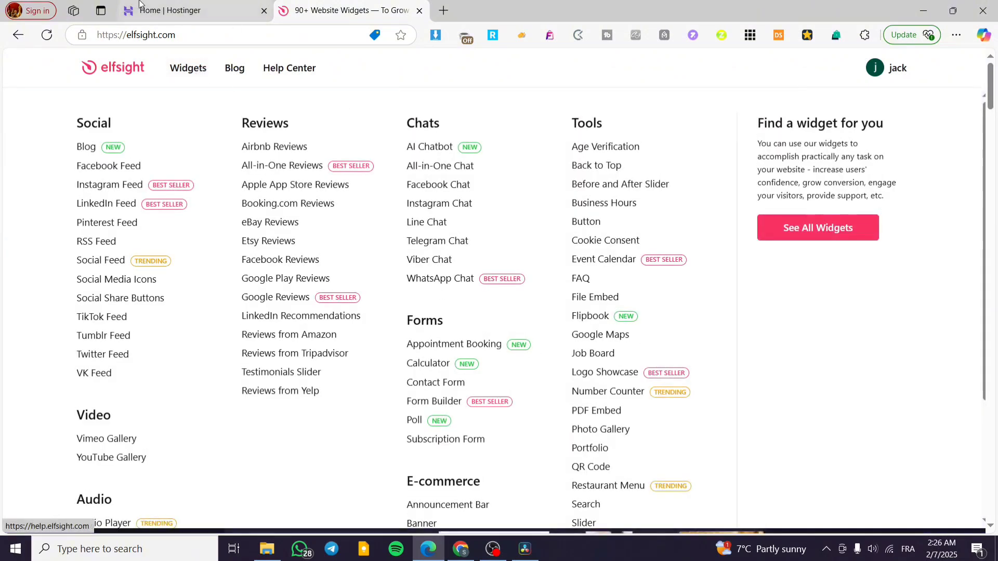
pyautogui.click(140, 5)
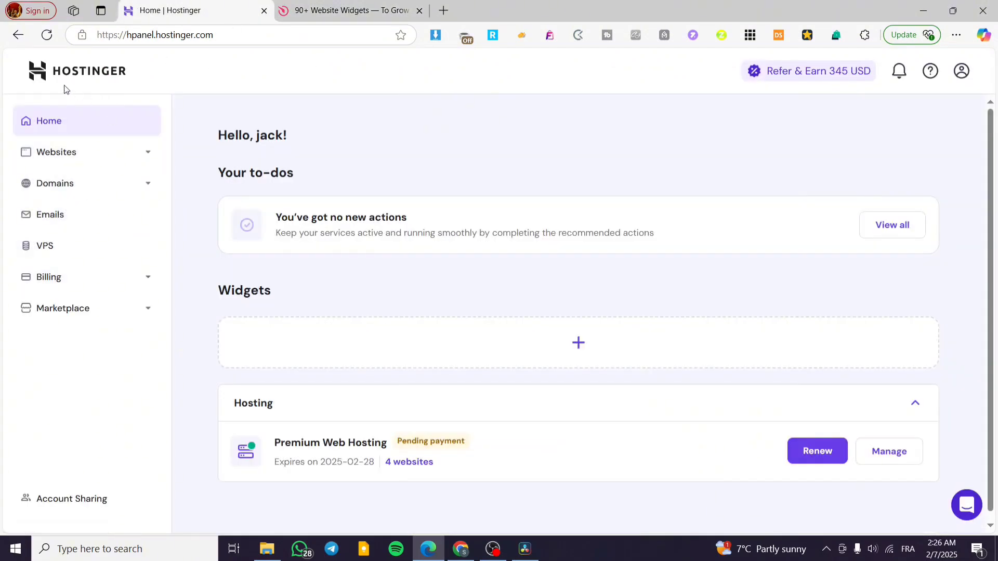
pyautogui.click(107, 152)
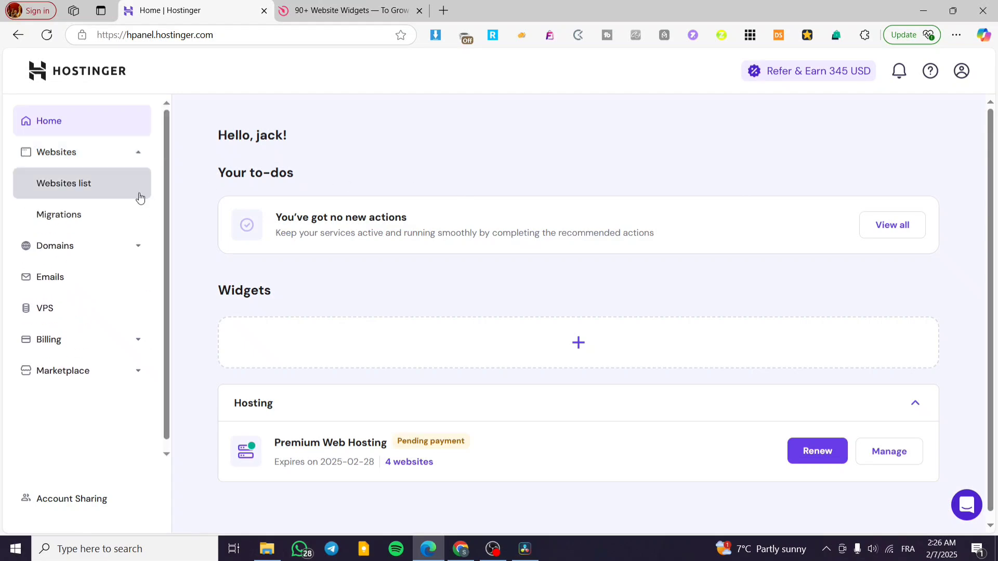
pyautogui.click(59, 188)
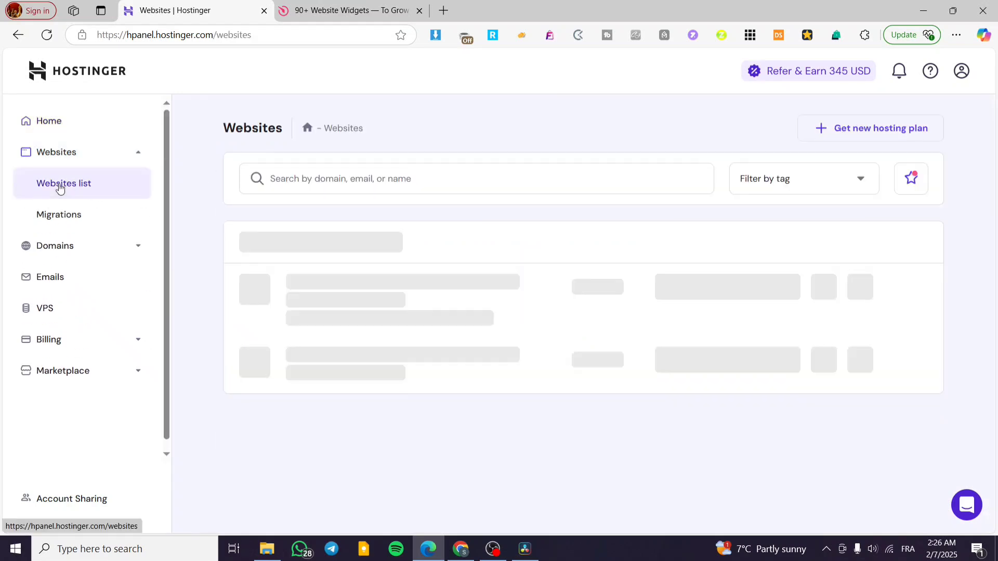
pyautogui.scroll(-1, 702, 260)
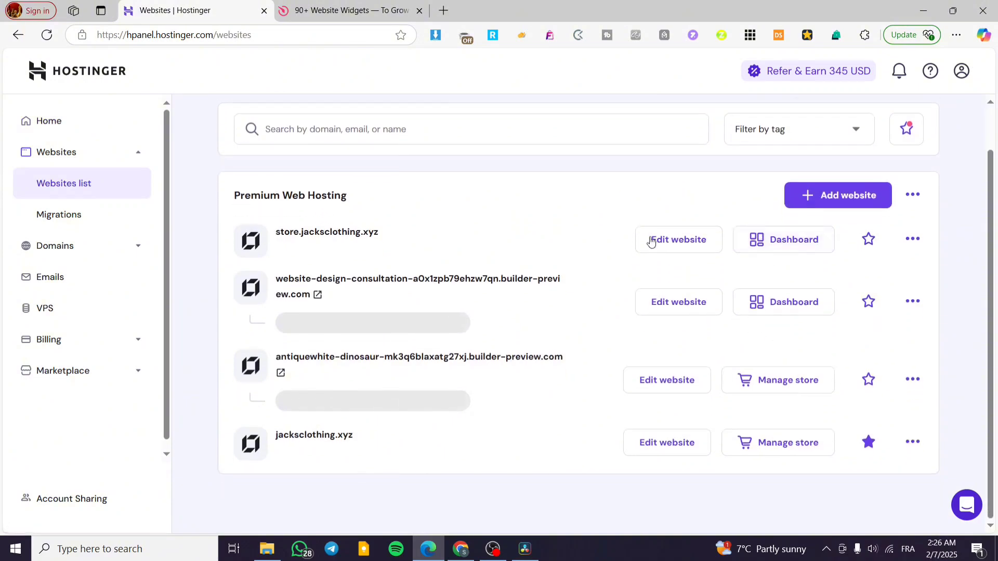
pyautogui.click(686, 456)
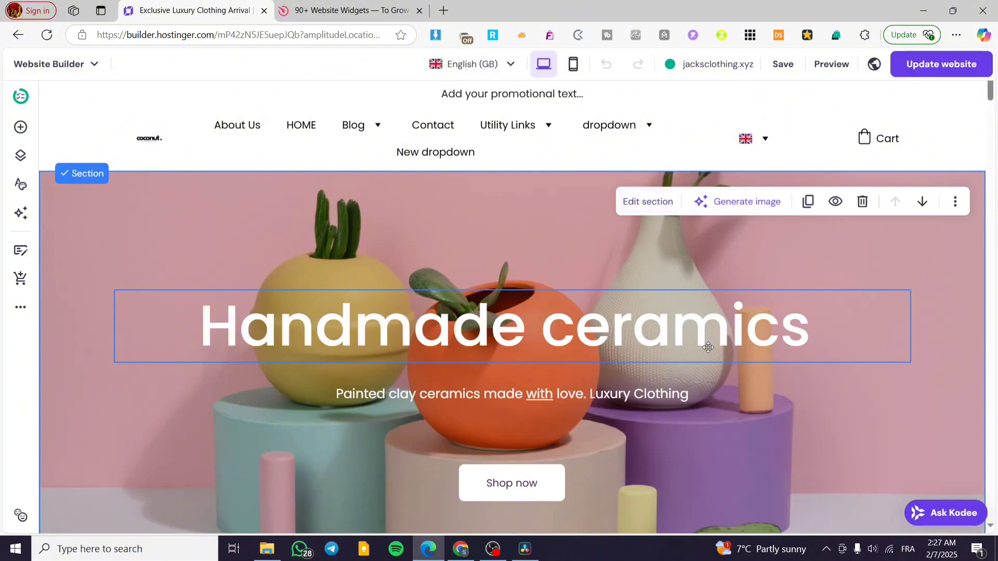
# Add a blank section directly above the "Frequently asked questions" section of the page.
pyautogui.scroll(-6, 756, 335)
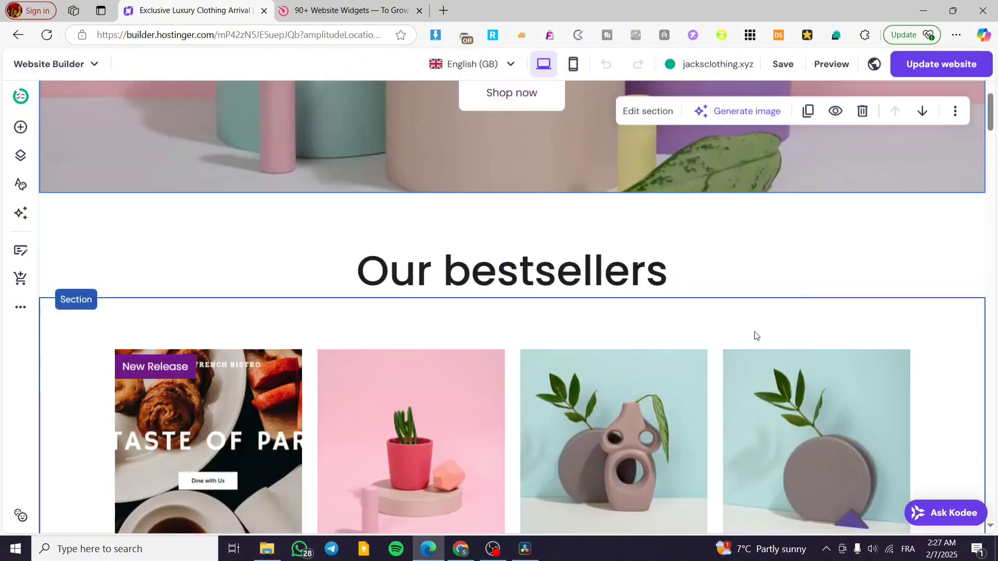
pyautogui.scroll(-2, 823, 323)
pyautogui.moveTo(544, 176)
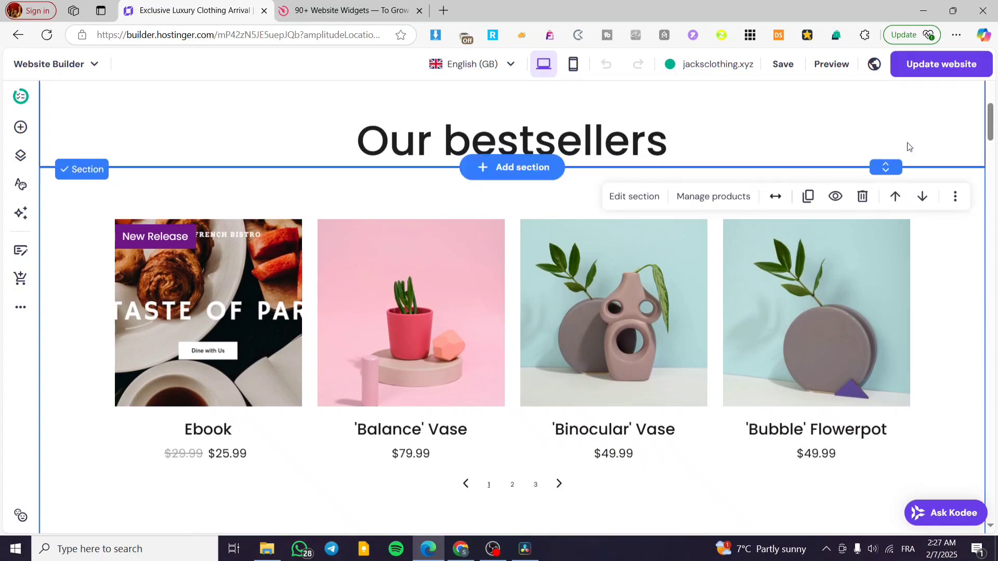
pyautogui.moveTo(991, 112); pyautogui.dragTo(990, 403)
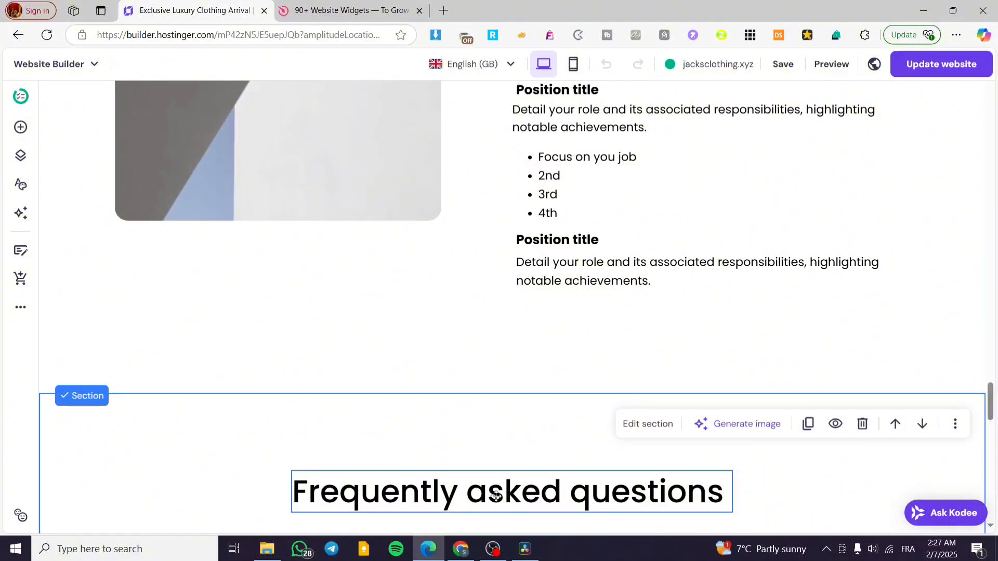
pyautogui.click(539, 390)
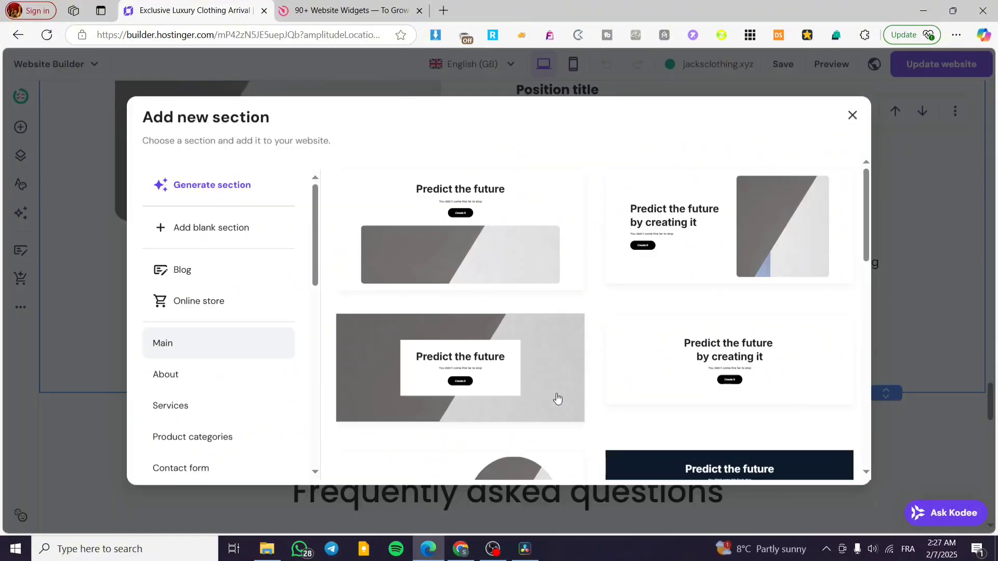
pyautogui.click(245, 230)
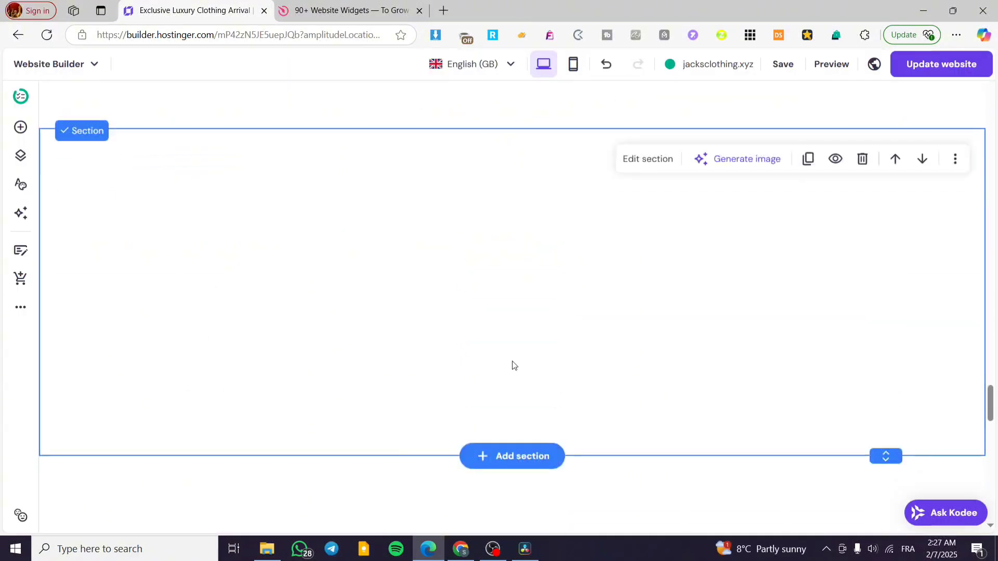
# Place an Embed code element in the new blank section.
pyautogui.click(19, 127)
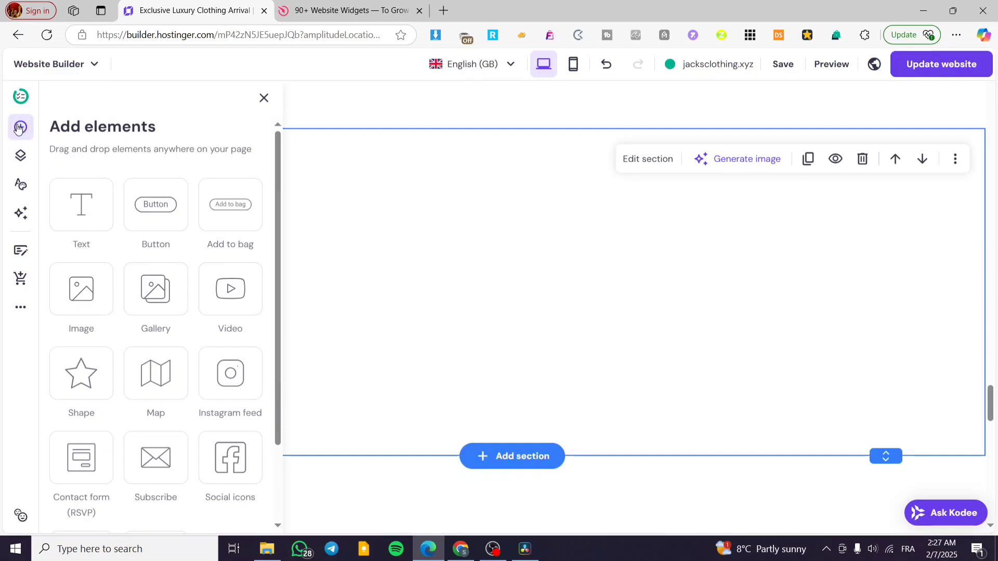
pyautogui.scroll(-2, 84, 416)
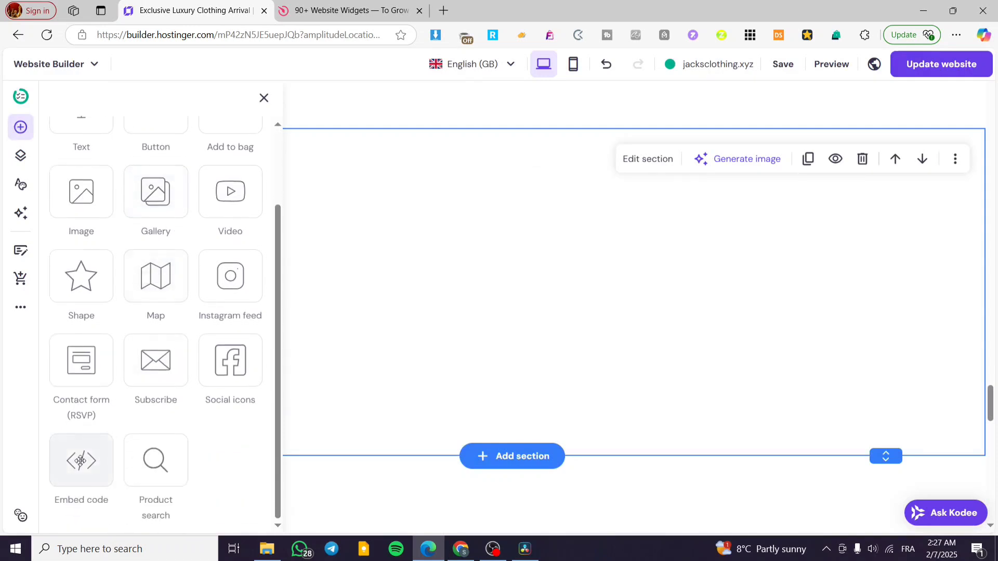
pyautogui.moveTo(81, 462); pyautogui.dragTo(505, 276)
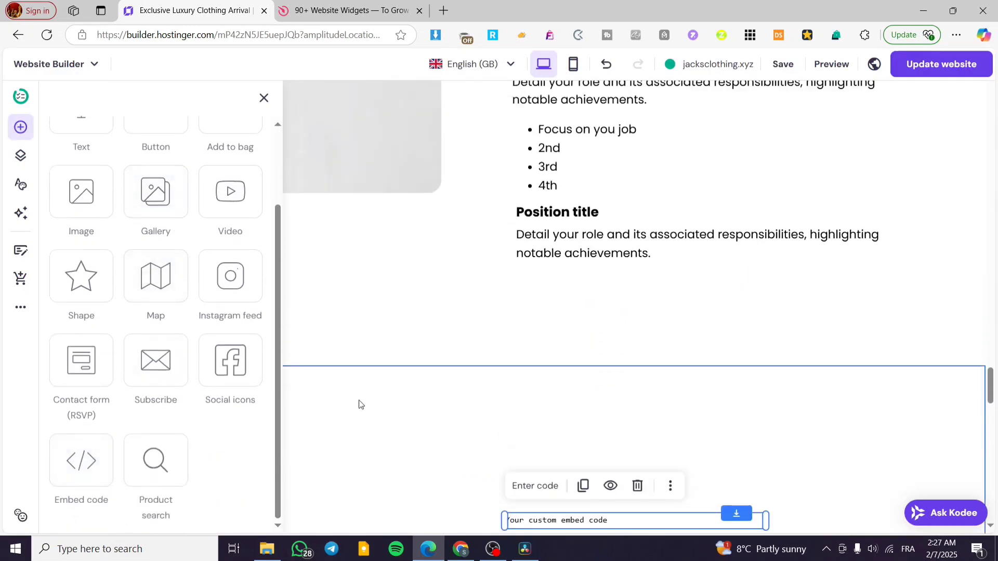
pyautogui.click(264, 97)
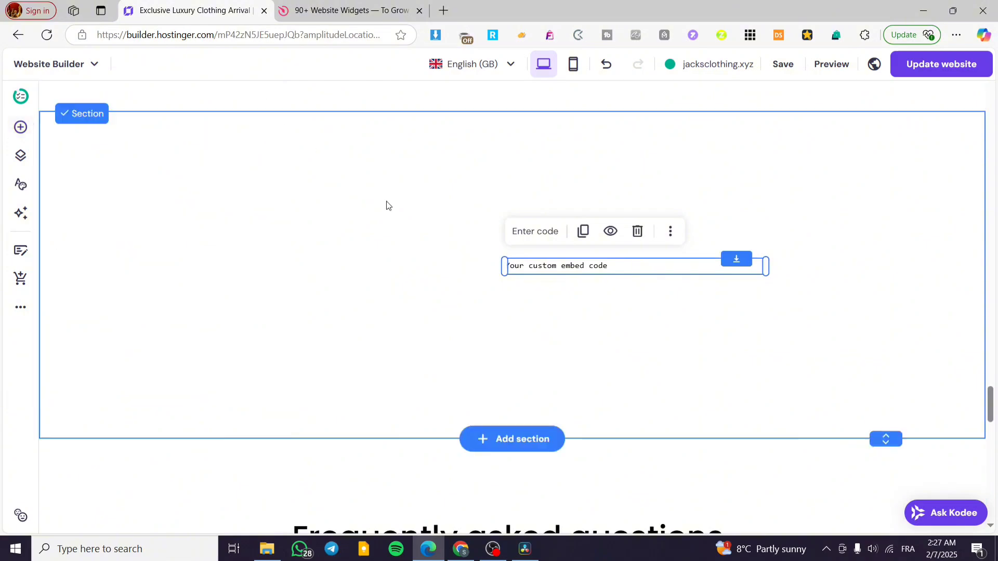
# Move the embed code element to the middle of the blank section and open its code for editing.
pyautogui.moveTo(594, 266); pyautogui.dragTo(495, 258)
pyautogui.doubleClick(495, 258)
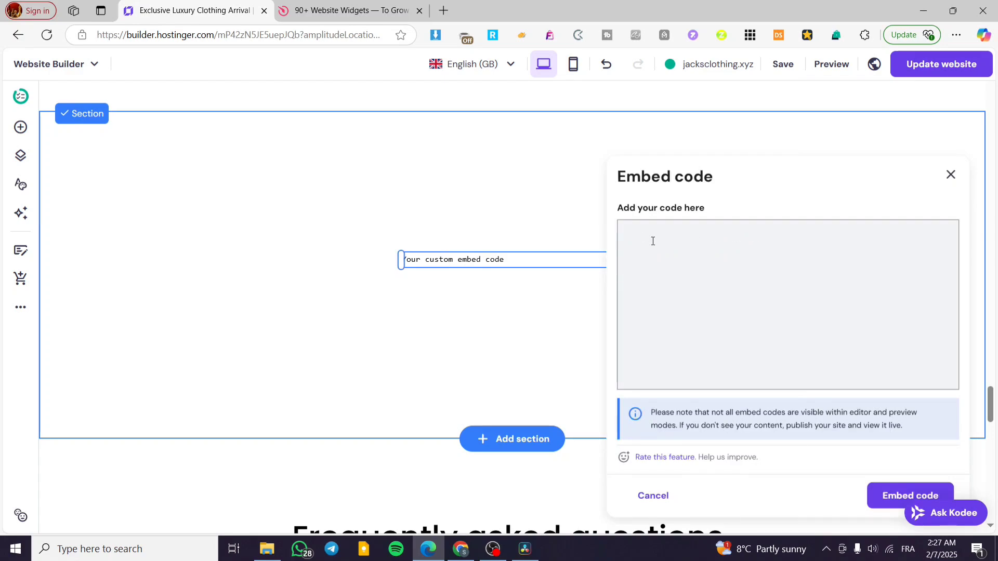
pyautogui.click(653, 241)
# Switch to Elfsight and start creating a free Number Counter widget.
pyautogui.click(318, 4)
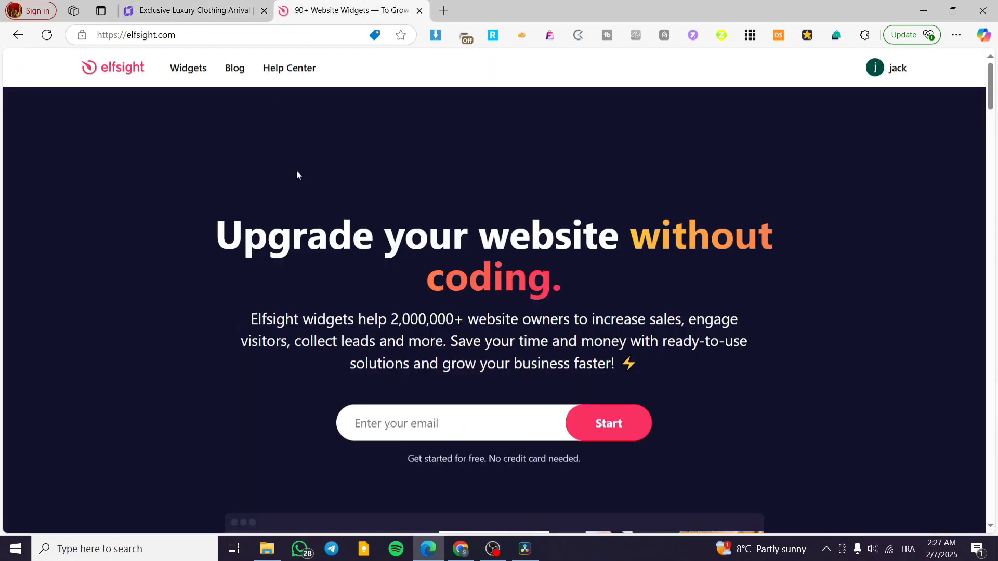
pyautogui.moveTo(193, 75)
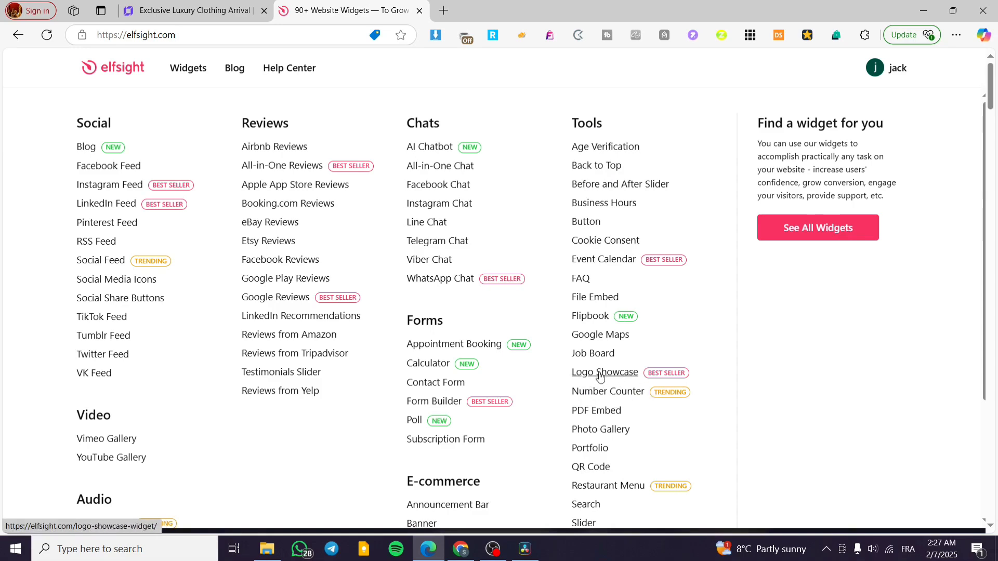
pyautogui.click(612, 395)
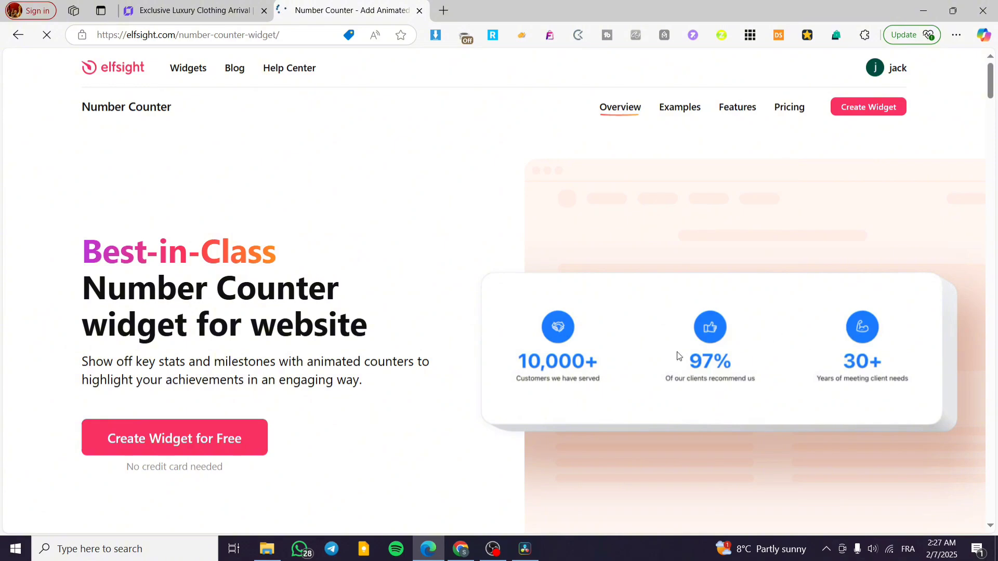
pyautogui.scroll(-2, 297, 367)
pyautogui.click(167, 310)
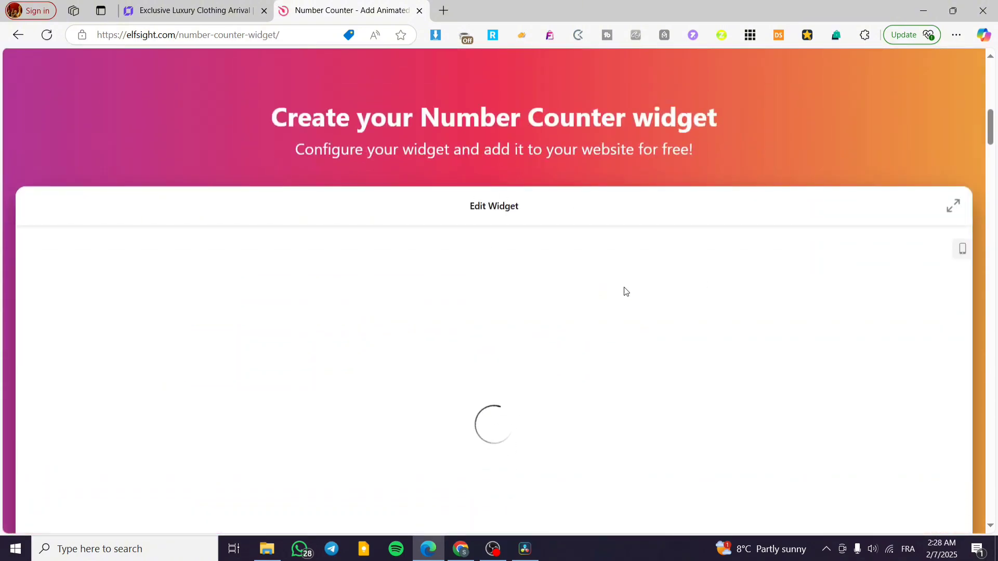
# Preview the White Theme, Black Theme, Colored Numbers and Colored Icons templates to compare their counter styles.
pyautogui.scroll(-2, 708, 276)
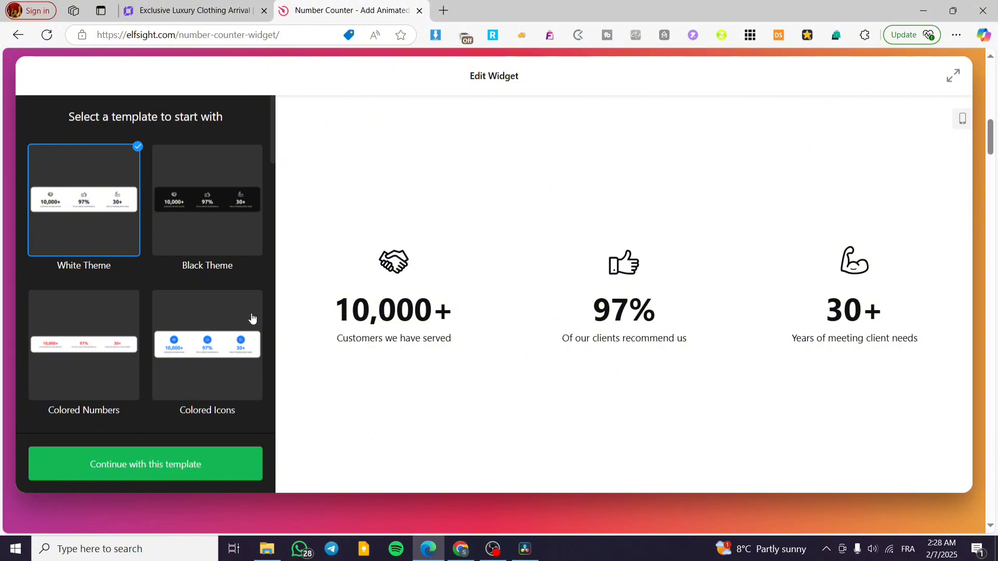
pyautogui.click(197, 214)
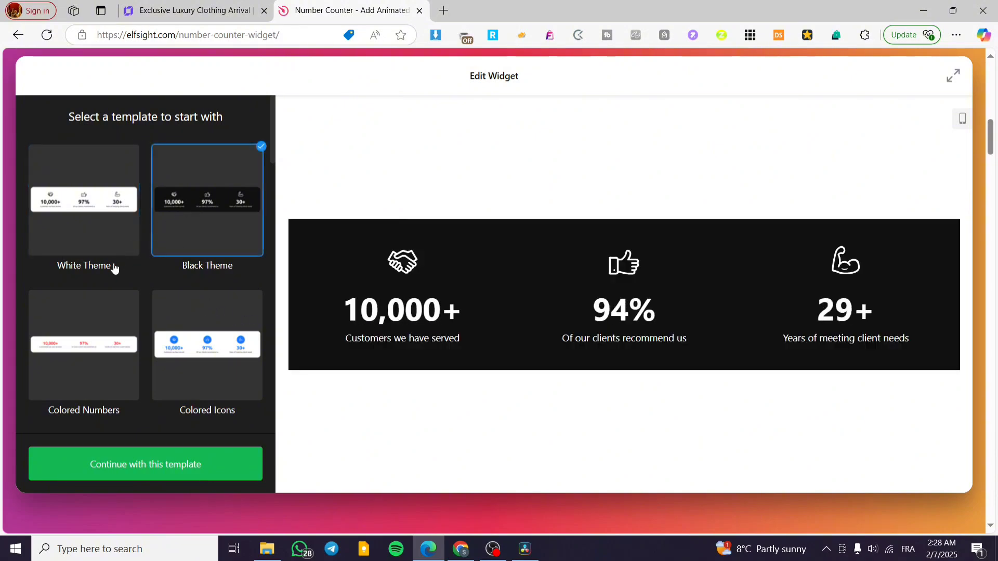
pyautogui.click(183, 336)
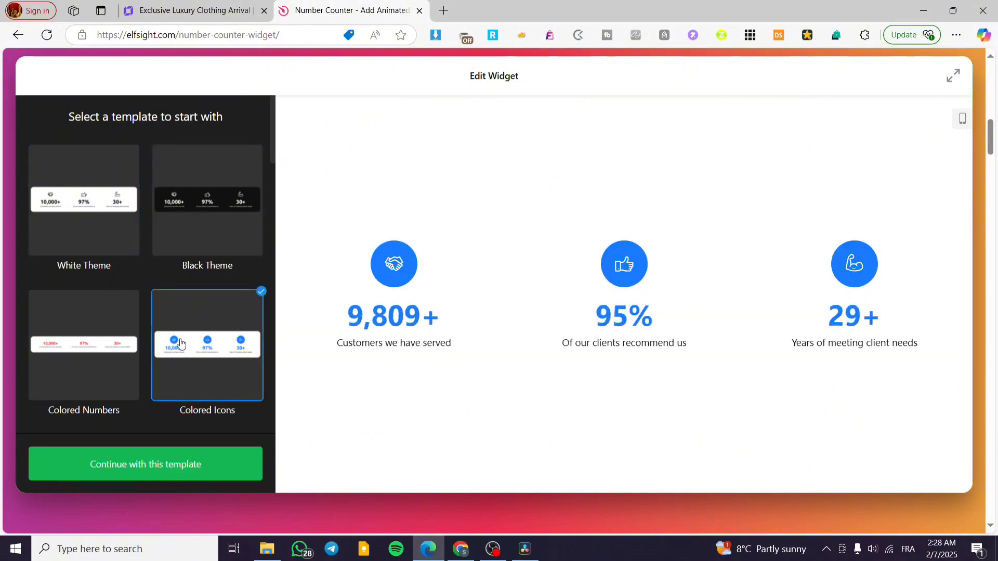
pyautogui.click(94, 344)
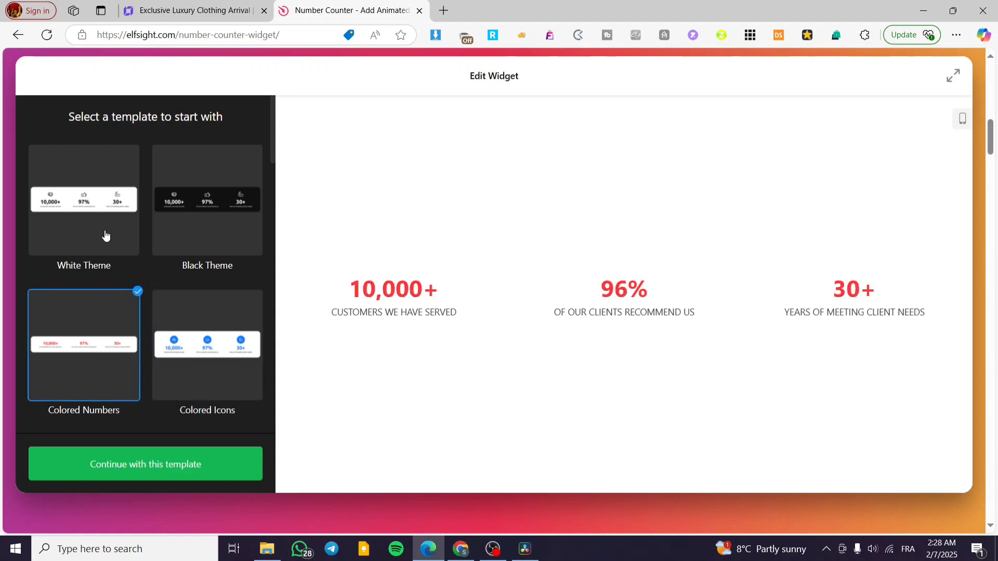
pyautogui.click(117, 244)
pyautogui.click(189, 250)
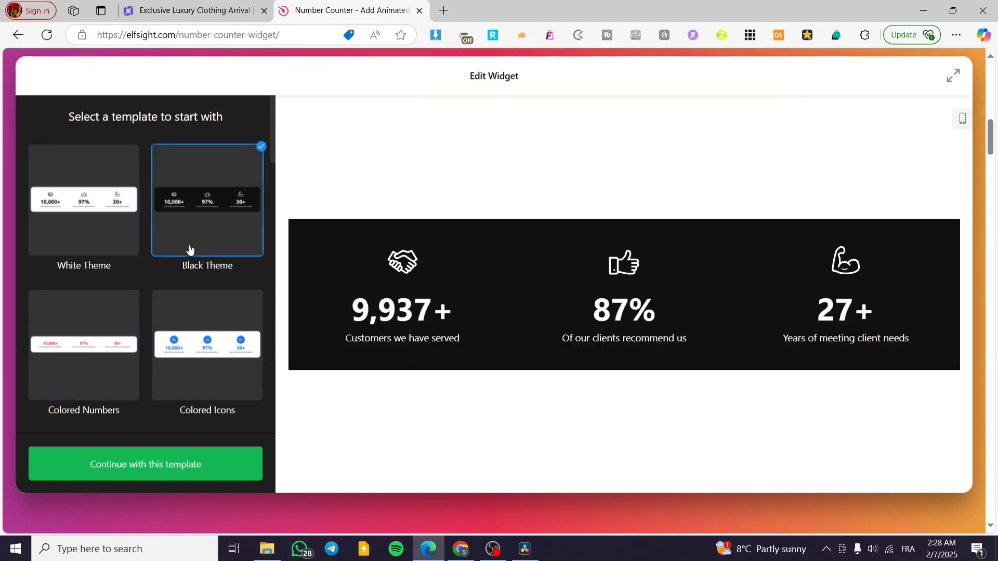
pyautogui.click(101, 232)
pyautogui.click(207, 338)
# Browse the remaining counter templates, previewing Multicolor Counters, Successful Start and others in between.
pyautogui.scroll(-3, 208, 333)
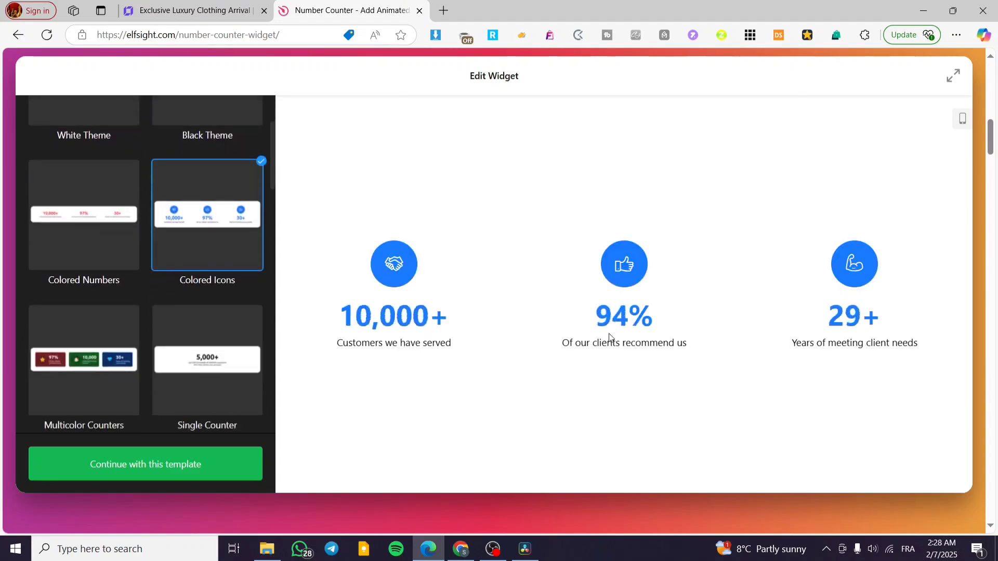
pyautogui.scroll(-2, 208, 332)
pyautogui.click(117, 274)
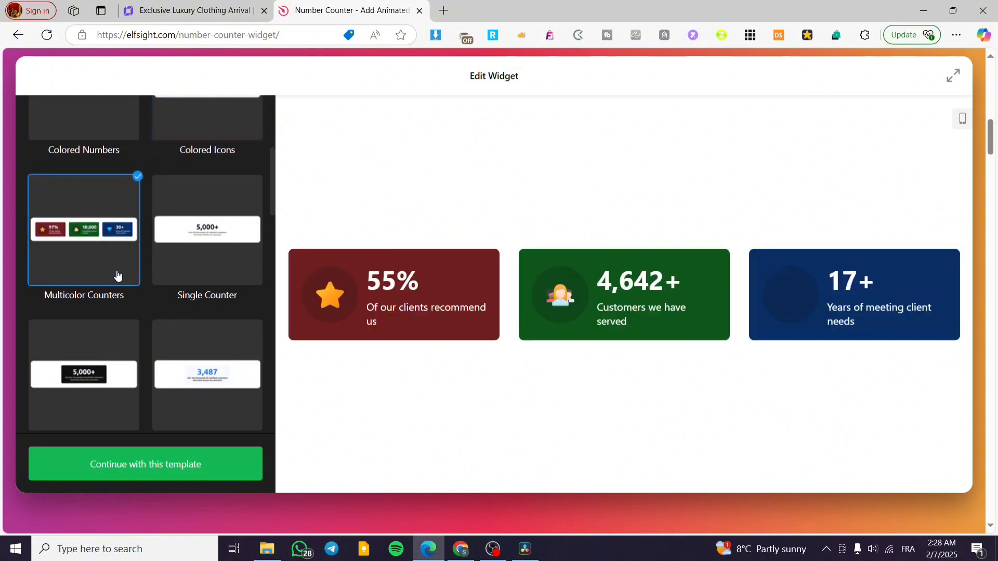
pyautogui.scroll(-3, 204, 324)
pyautogui.scroll(-6, 204, 323)
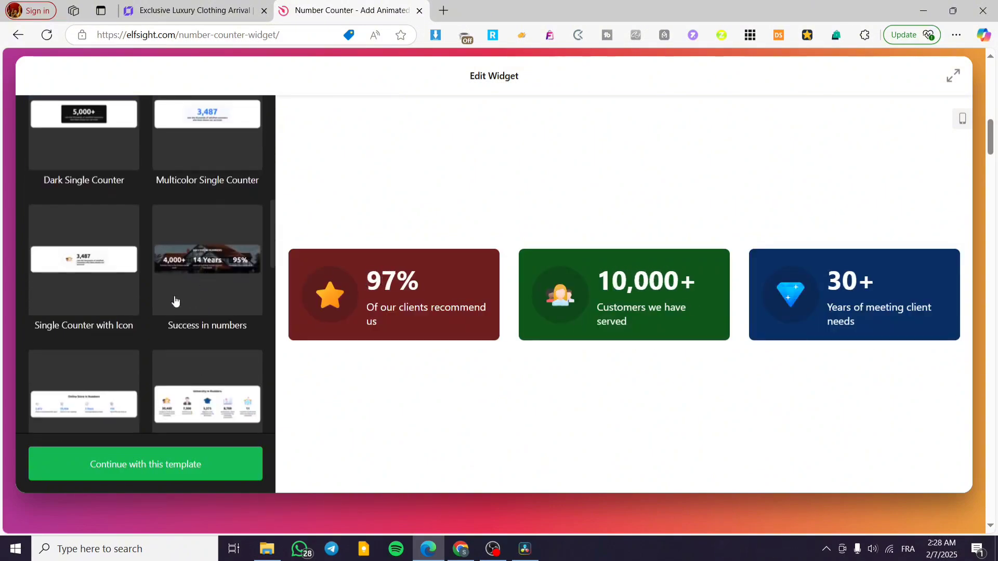
pyautogui.click(197, 286)
pyautogui.scroll(-3, 193, 292)
pyautogui.click(189, 298)
pyautogui.scroll(-10, 195, 304)
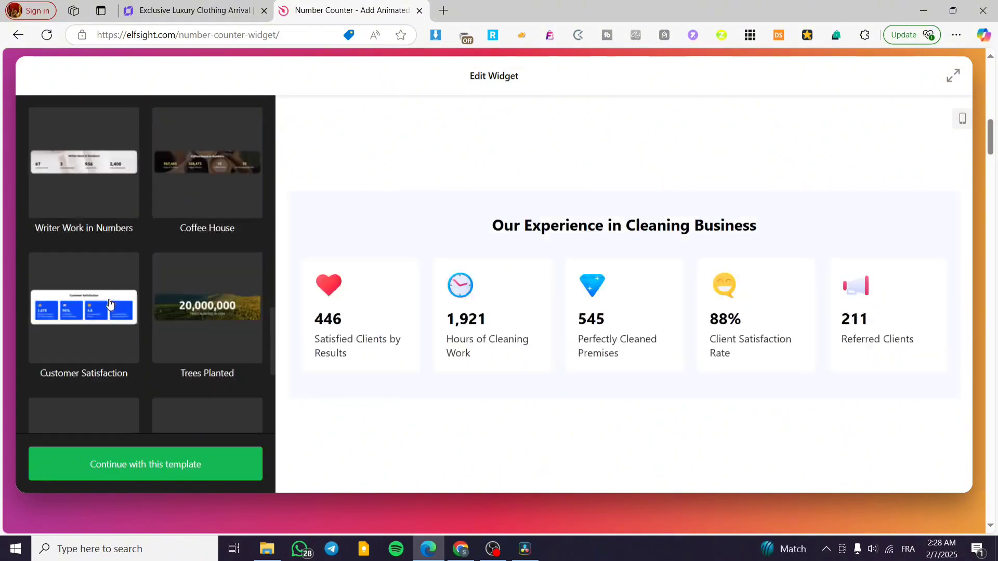
pyautogui.click(111, 299)
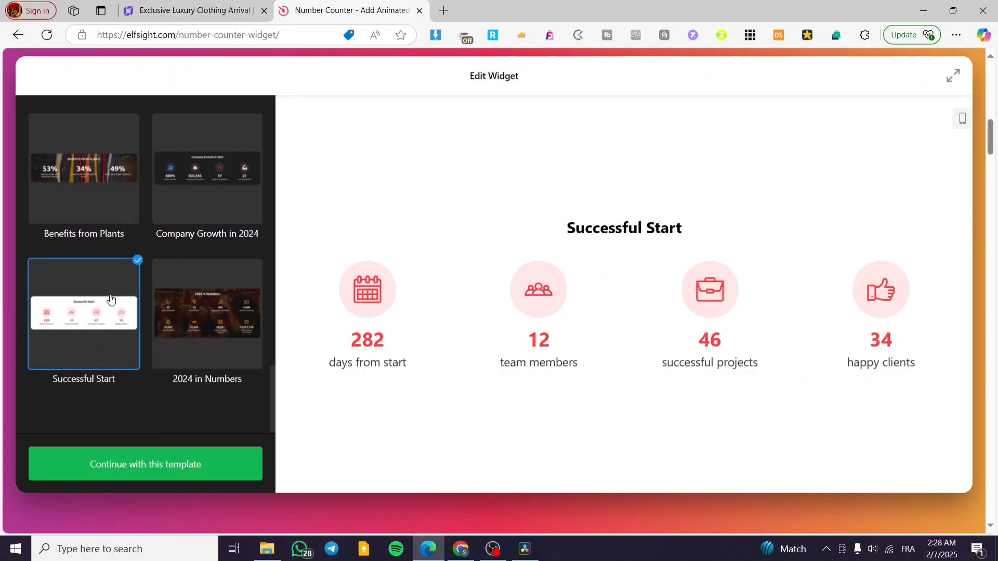
# Choose the Colored Icons template for the counter widget and continue with it.
pyautogui.scroll(15, 178, 341)
pyautogui.click(205, 343)
pyautogui.scroll(-3, 208, 312)
pyautogui.click(146, 464)
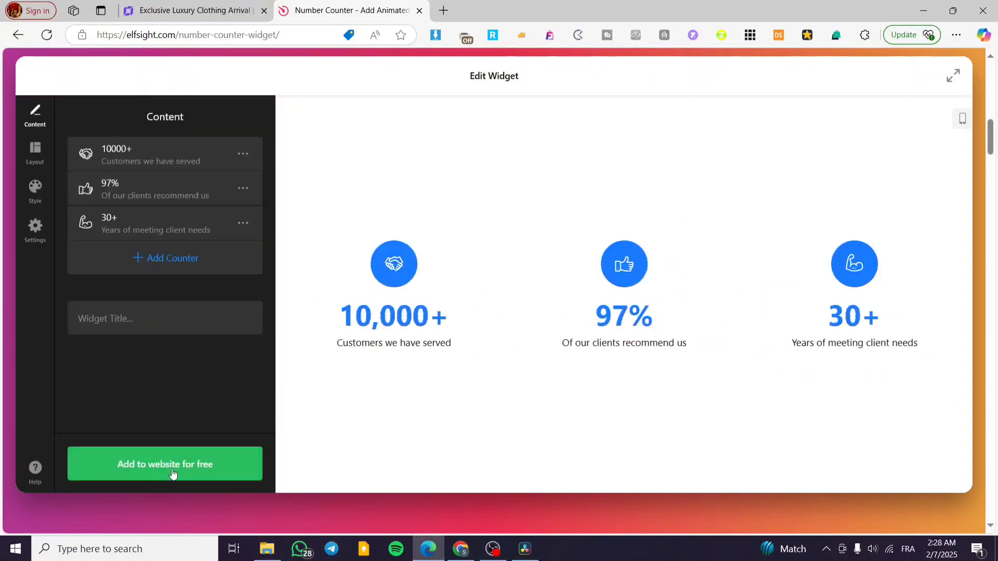
# Review the settings of the "Customers we have served" counter and set the widget title to "Our Statistics".
pyautogui.click(165, 155)
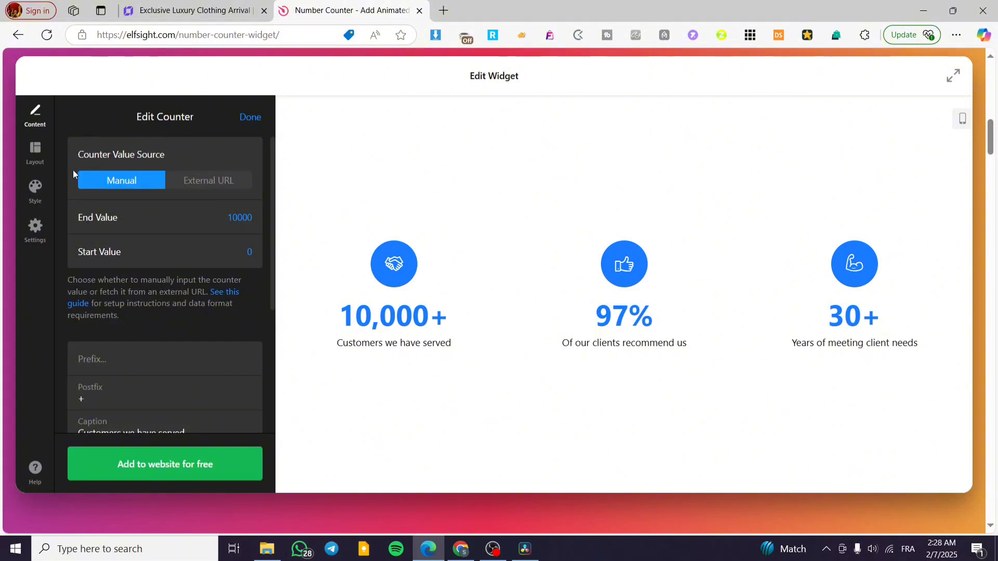
pyautogui.click(198, 188)
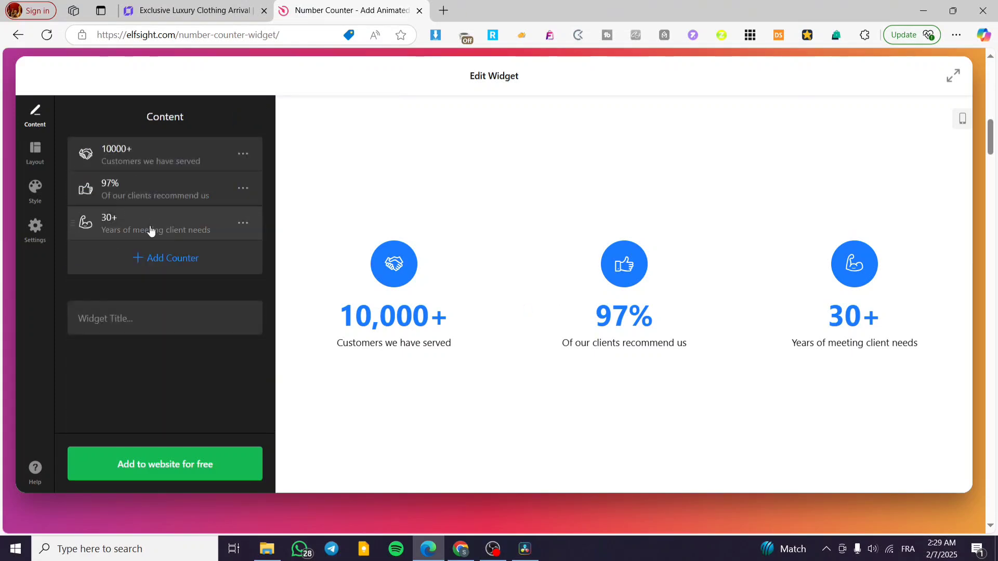
pyautogui.click(98, 323)
pyautogui.write('Animated')
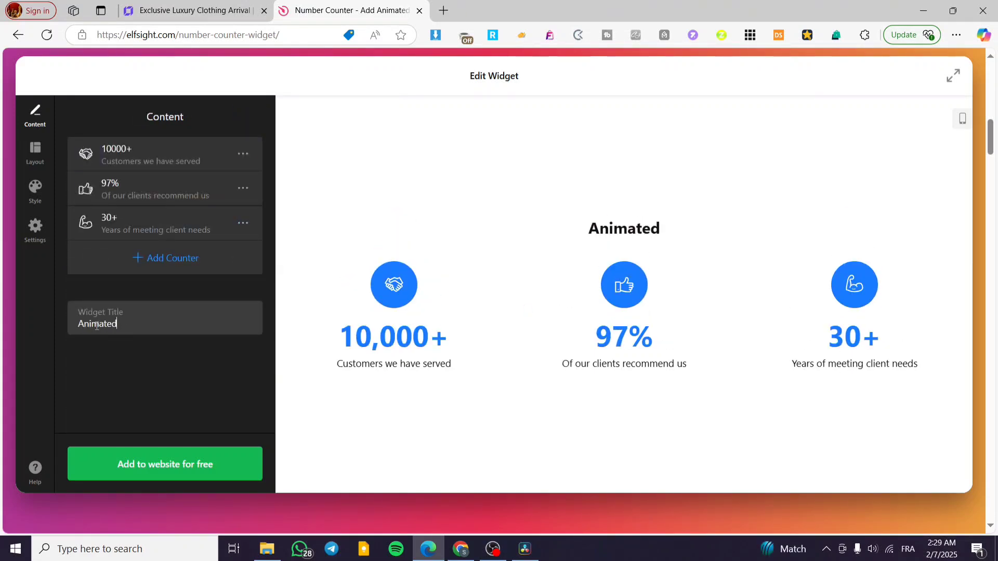
pyautogui.write('Ou')
pyautogui.write('r Statistics')
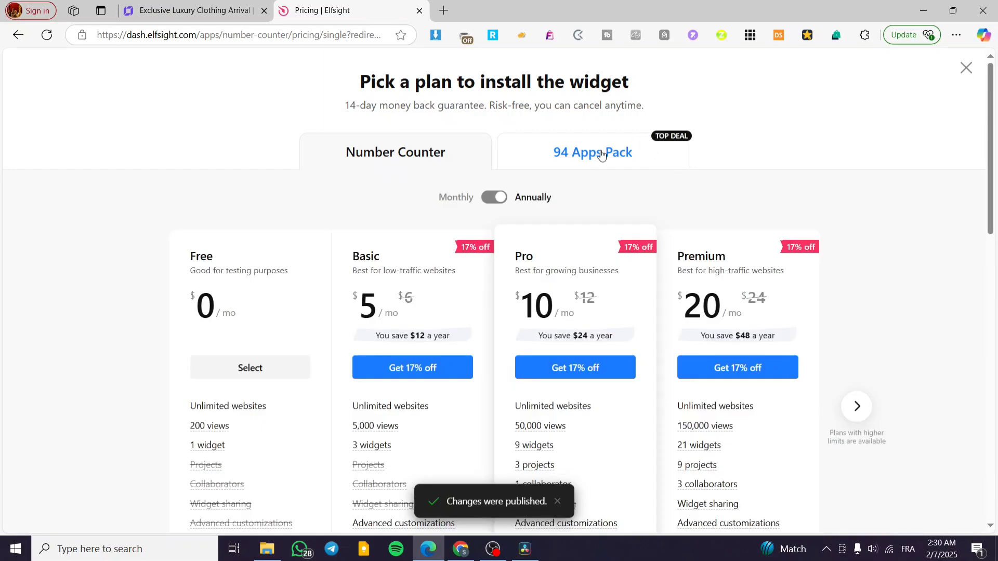
# Select the Free plan for the Number Counter widget and dismiss the What's New announcements.
pyautogui.click(262, 369)
pyautogui.click(858, 104)
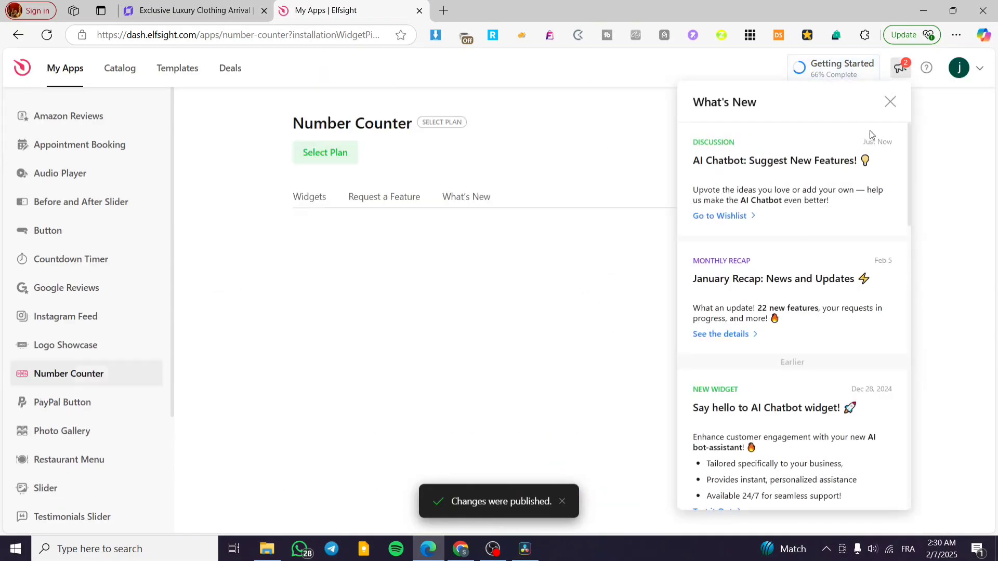
pyautogui.click(890, 101)
# Copy the embed code of the Number Counter widget from its installation dialog and close the dialog.
pyautogui.click(707, 187)
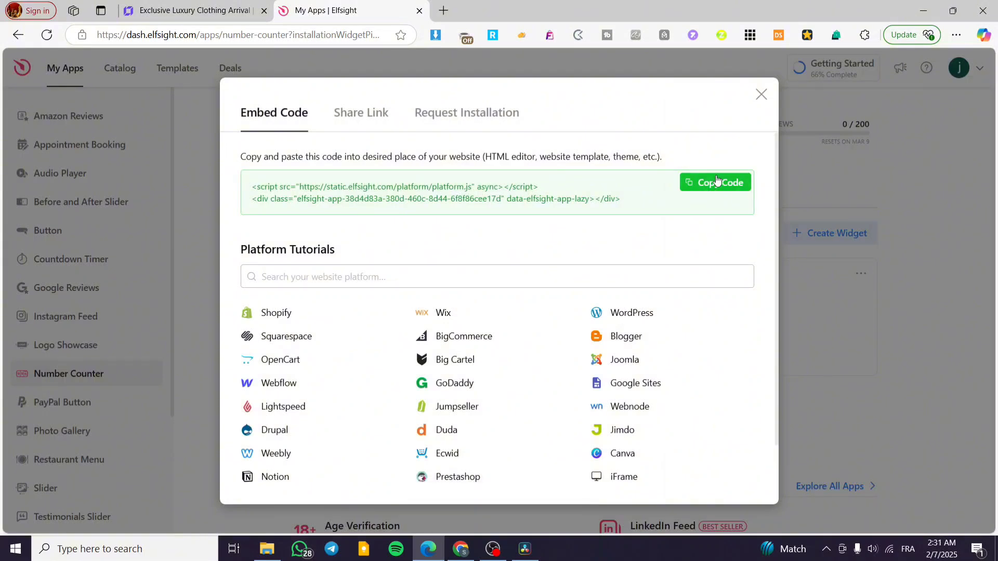
pyautogui.click(718, 181)
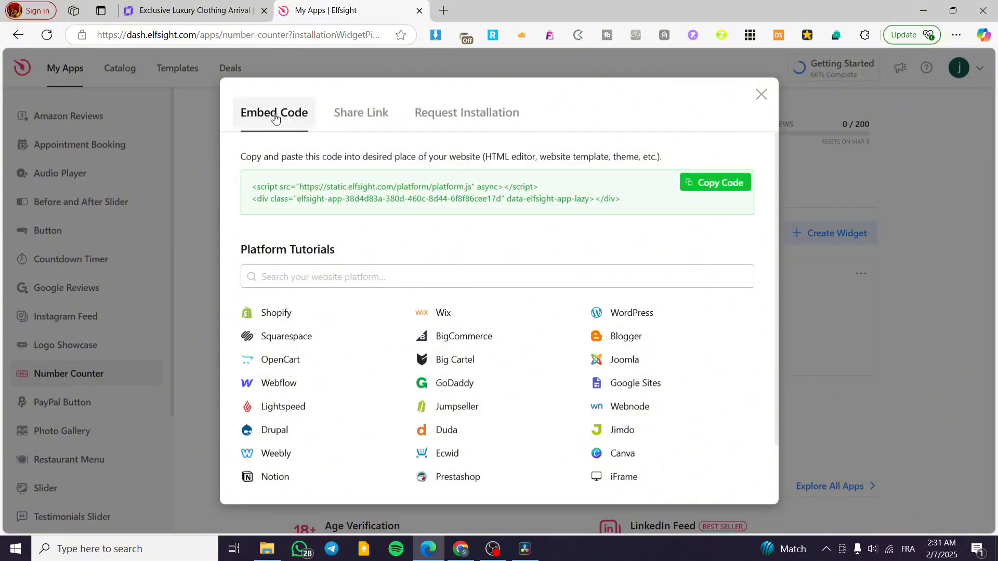
pyautogui.click(761, 99)
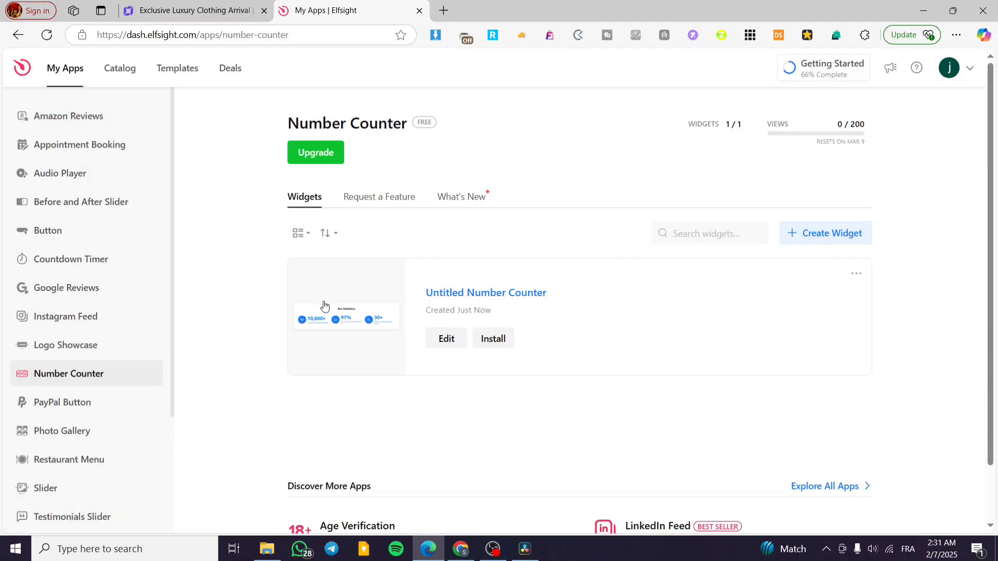
pyautogui.click(491, 339)
pyautogui.click(715, 182)
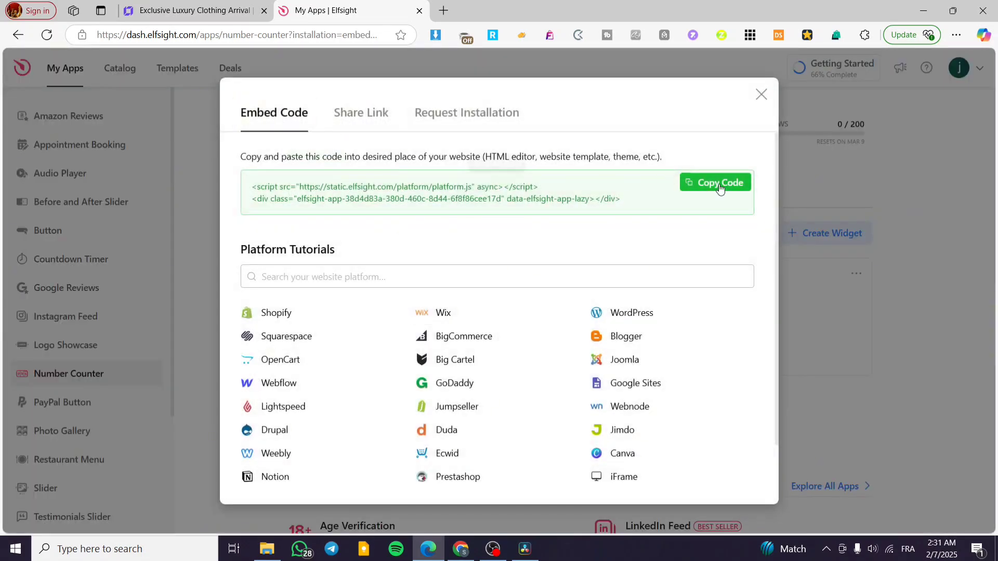
pyautogui.click(761, 94)
# Switch to the Hostinger Website Builder and embed the copied widget code in the new section's embed code element.
pyautogui.click(125, 5)
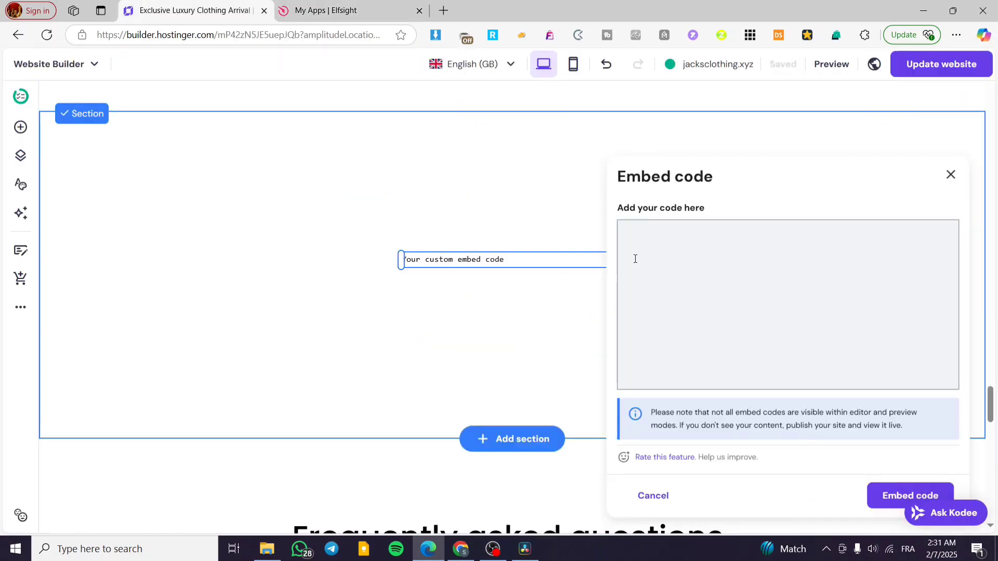
pyautogui.hotkey('ctrl', 'v')
pyautogui.rightClick(867, 454)
pyautogui.click(894, 496)
pyautogui.click(893, 500)
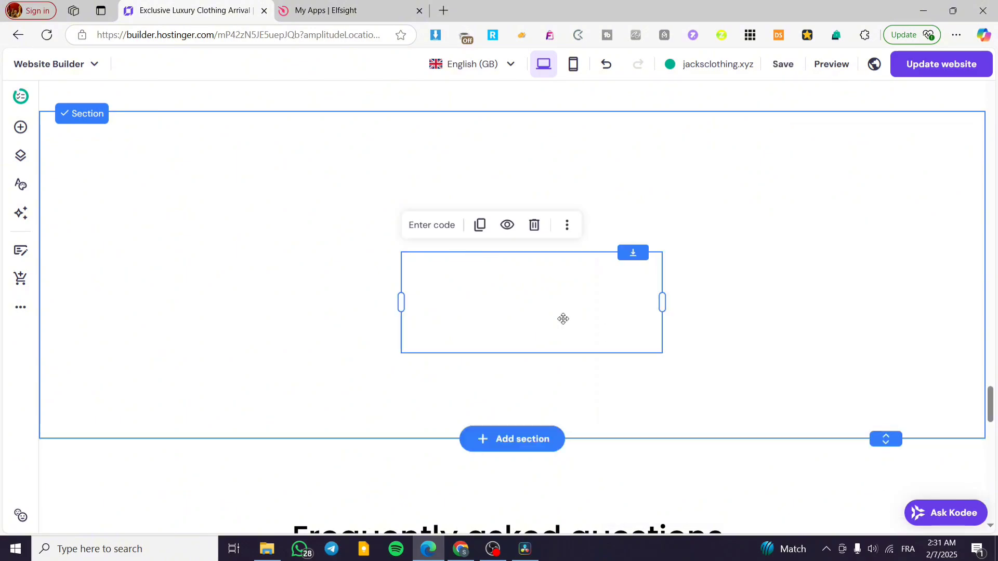
# Move the Our Statistics counter to the section's left side and widen it across the section so its three counters sit in one row.
pyautogui.moveTo(563, 319); pyautogui.dragTo(193, 262)
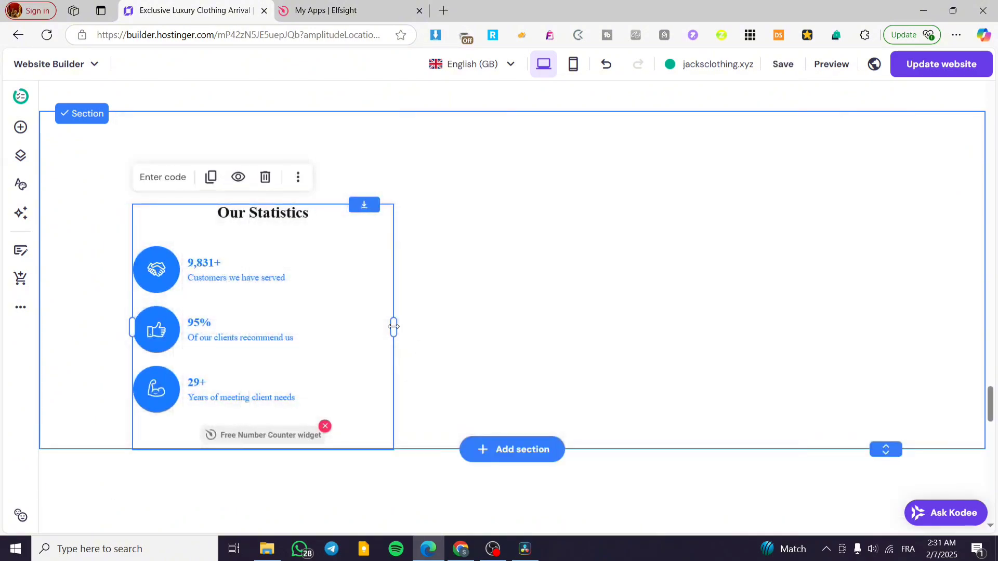
pyautogui.moveTo(393, 327); pyautogui.dragTo(915, 339)
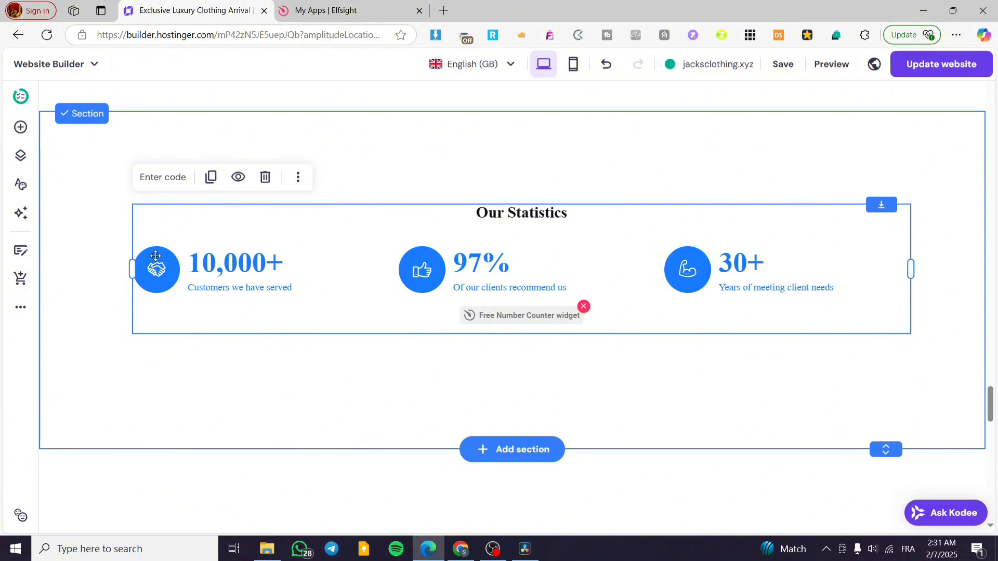
pyautogui.moveTo(129, 269); pyautogui.dragTo(114, 270)
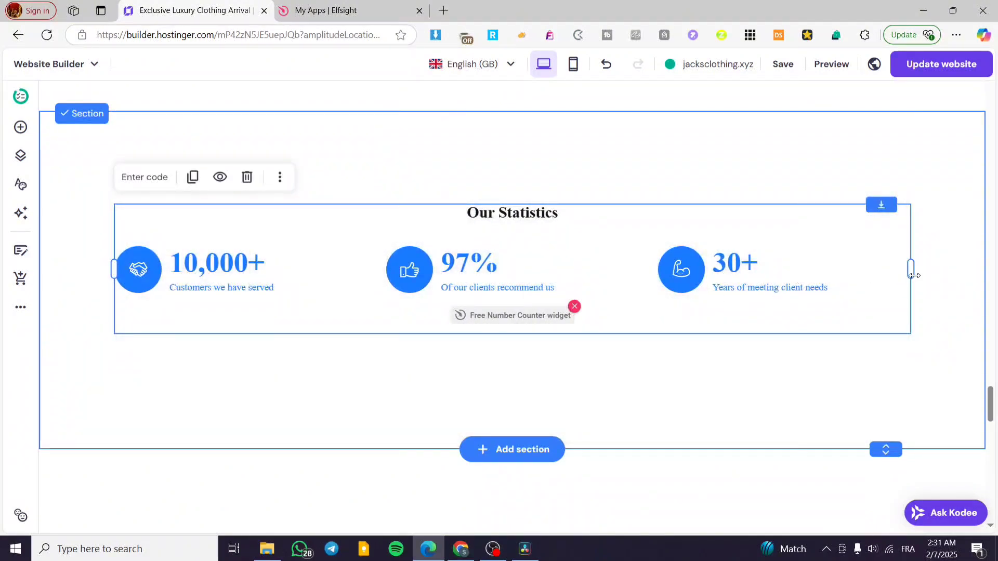
pyautogui.moveTo(914, 275)
pyautogui.mouseDown()
pyautogui.moveTo(840, 268)
pyautogui.moveTo(903, 270)
pyautogui.mouseUp()
pyautogui.moveTo(631, 255); pyautogui.dragTo(699, 255)
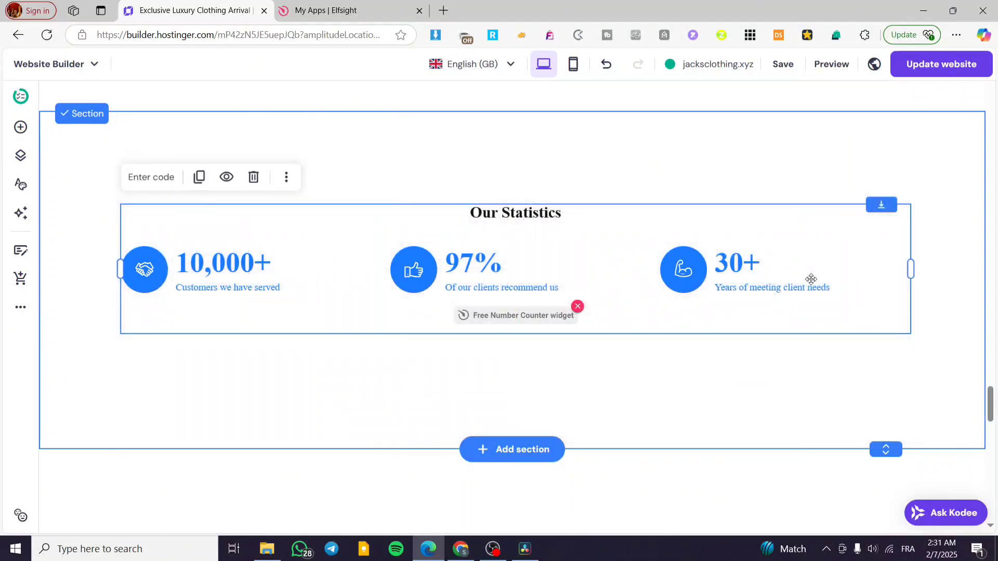